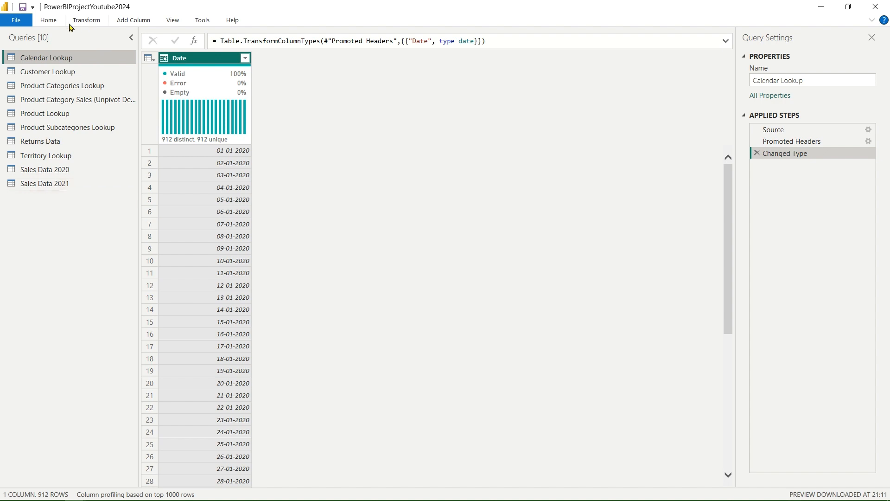
click(48, 21)
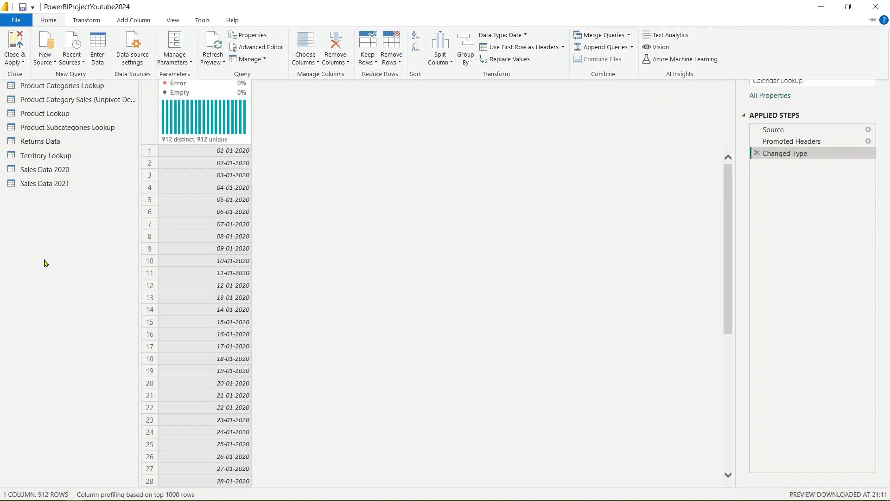
click(50, 62)
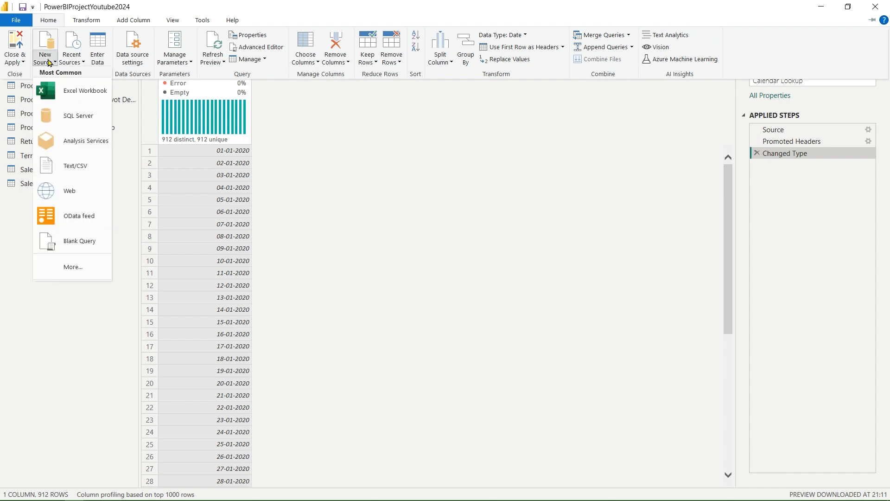
click(71, 275)
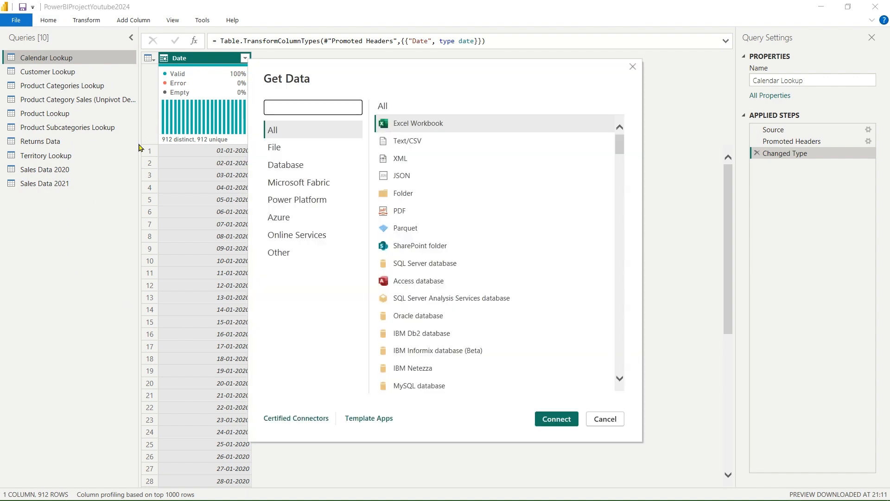
click(412, 197)
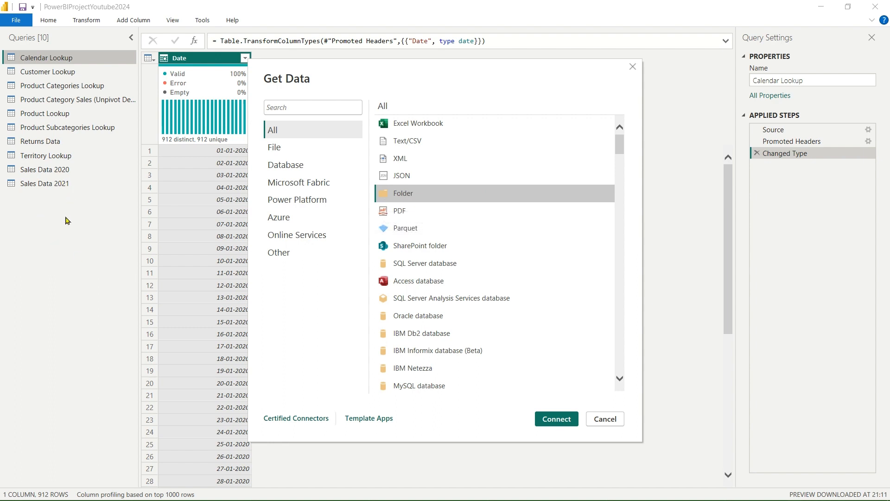
click(607, 420)
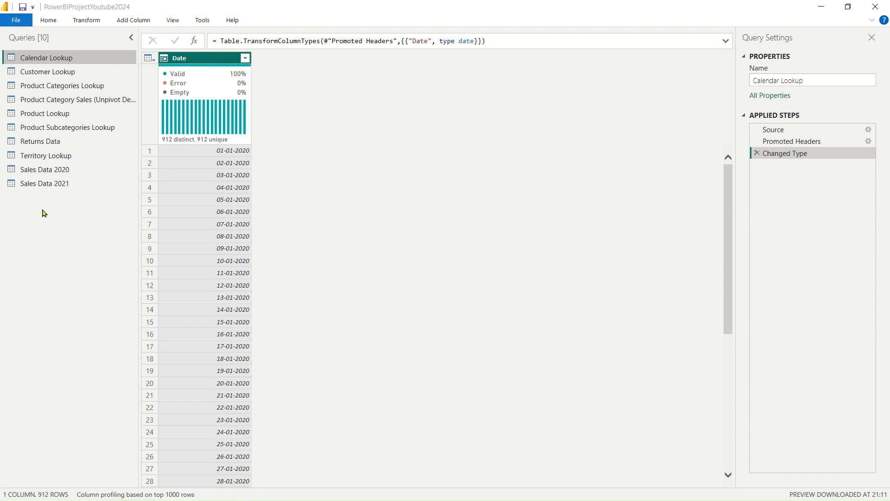
Append the Sales Data 2020 and Sales Data 2021 queries as a new query, with Sales Data 2020 as the first table
click(62, 171)
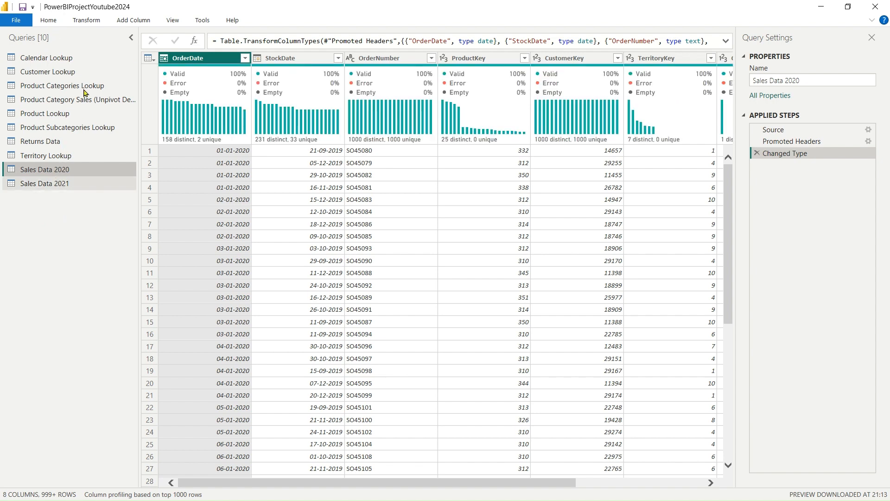
click(50, 26)
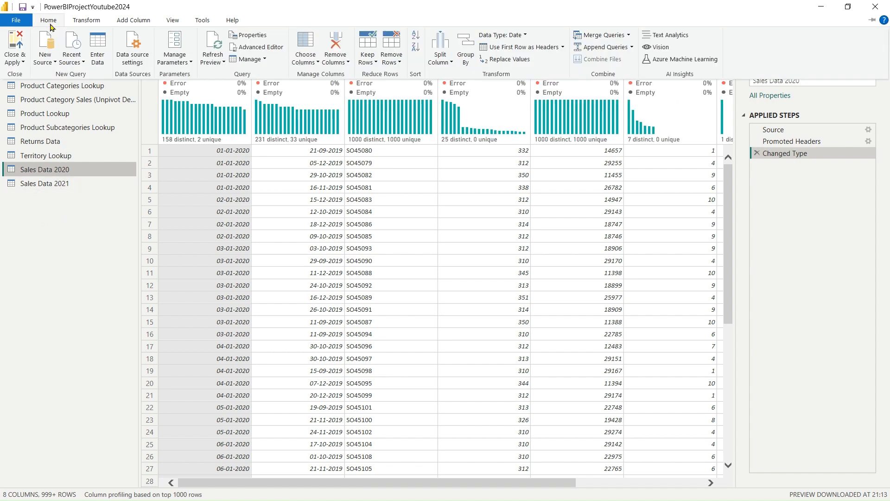
click(632, 47)
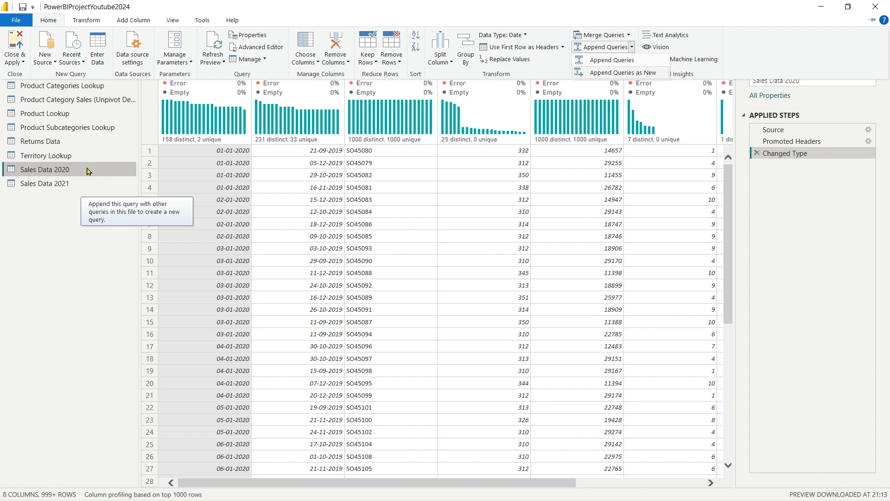
click(629, 73)
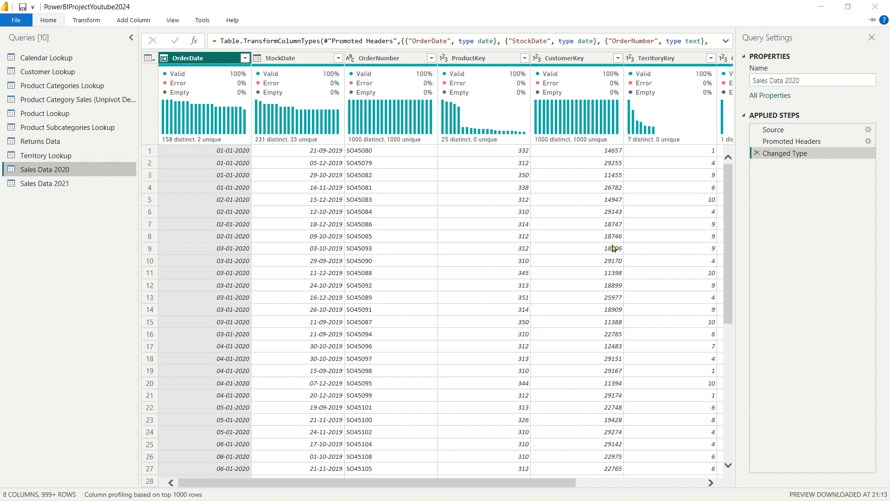
click(540, 261)
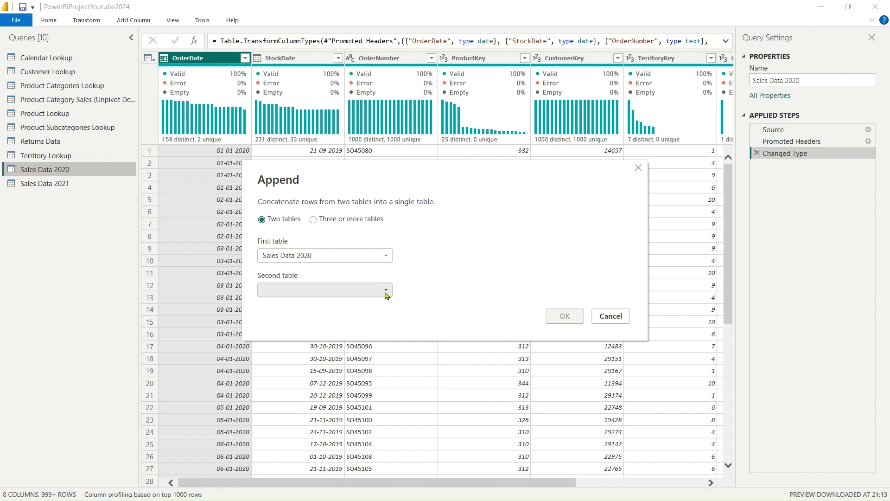
click(385, 292)
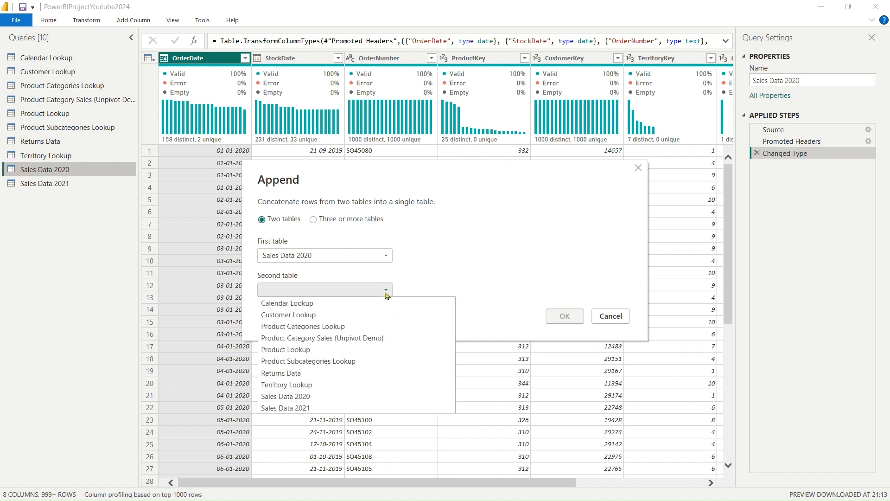
click(307, 408)
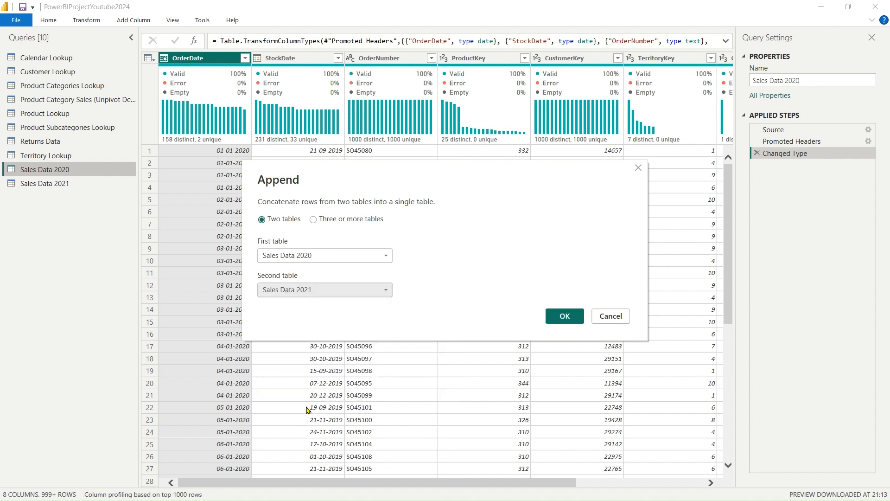
click(564, 316)
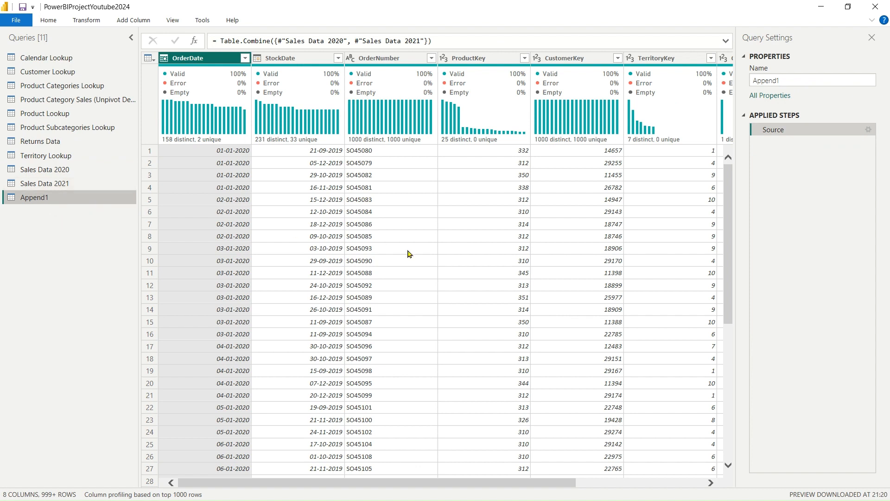
Compare the columns and rows of the Sales Data 2020 and Sales Data 2021 queries, and view the appended query
click(51, 170)
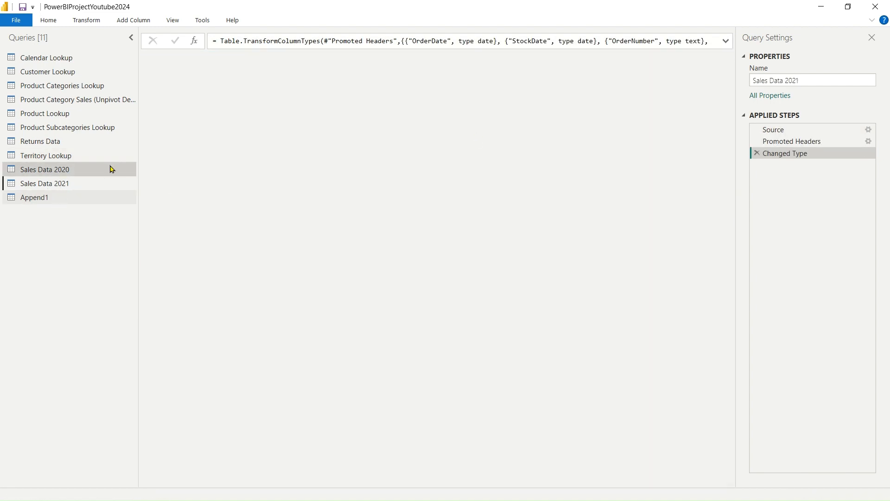
click(61, 188)
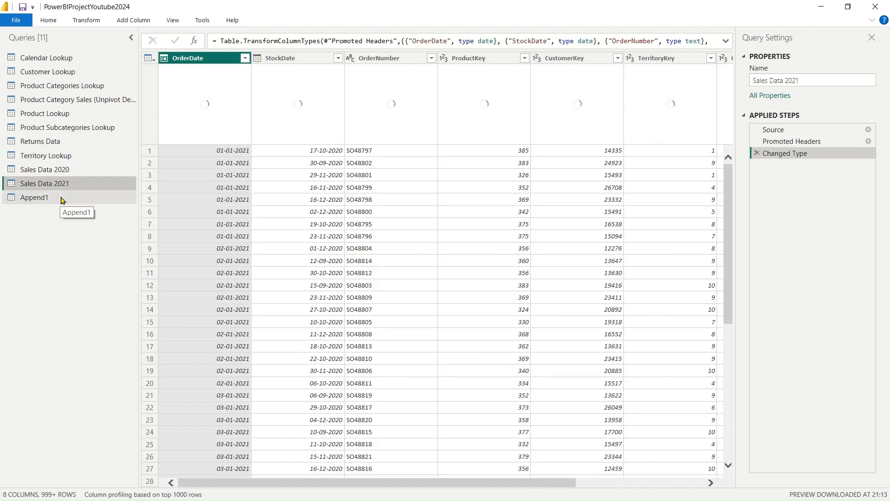
click(76, 172)
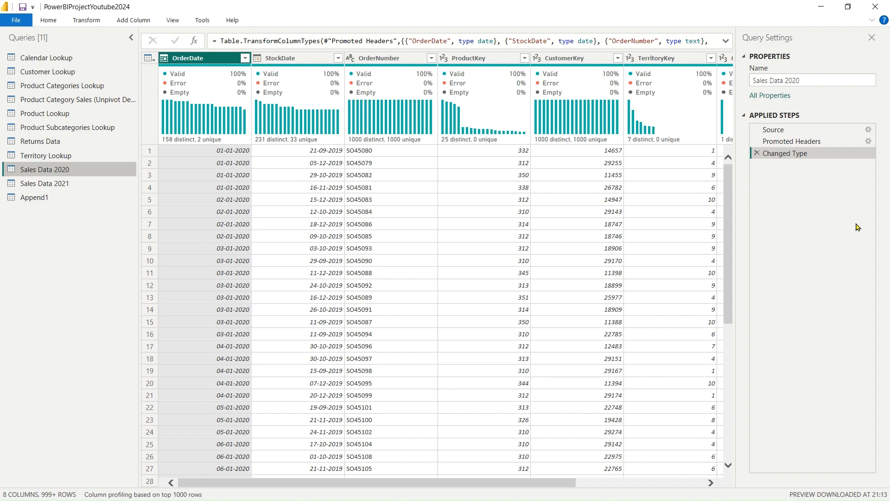
scroll(476, 216, right, 3)
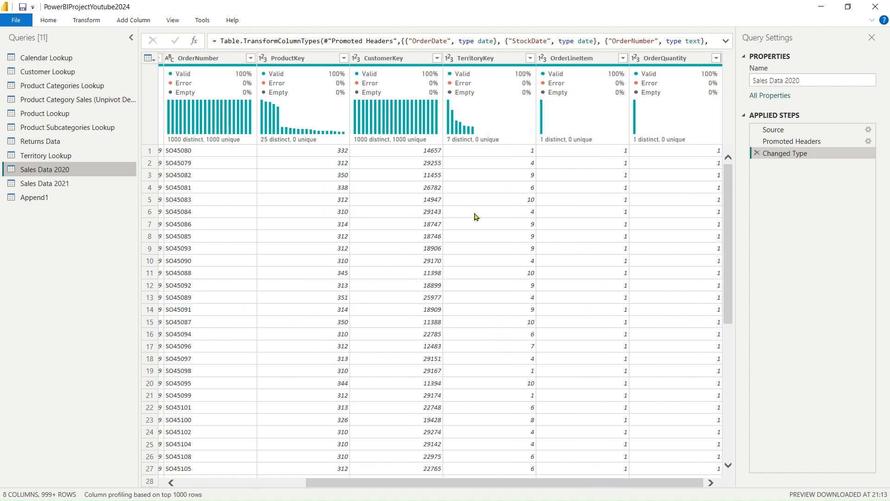
click(73, 186)
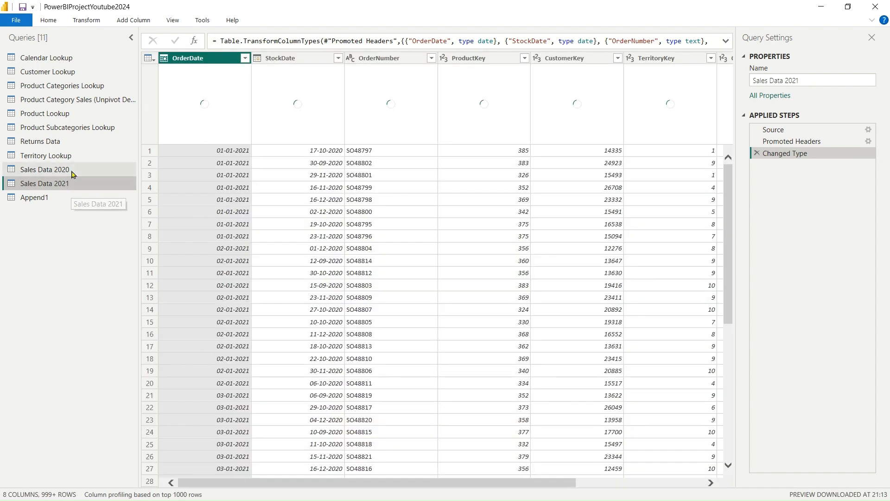
click(72, 171)
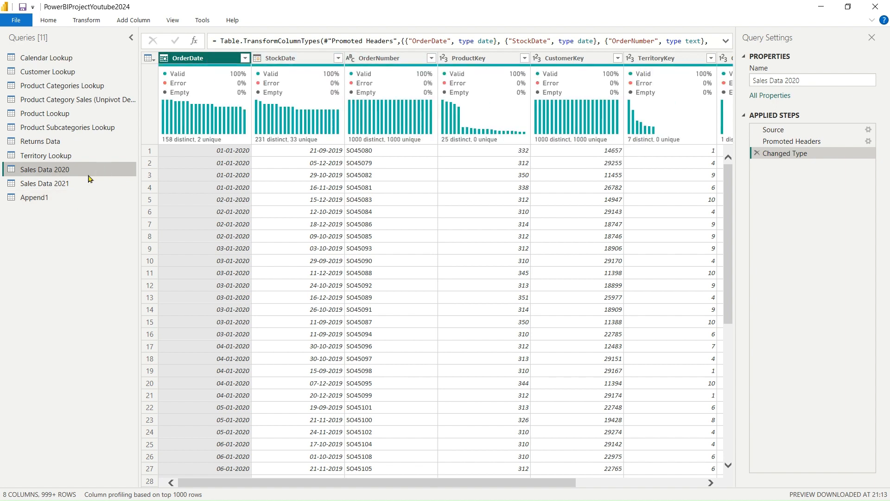
click(75, 186)
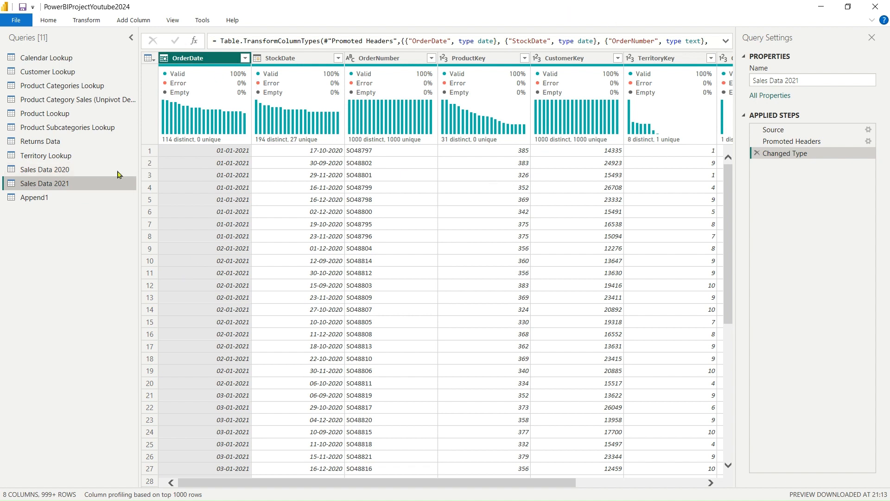
click(68, 203)
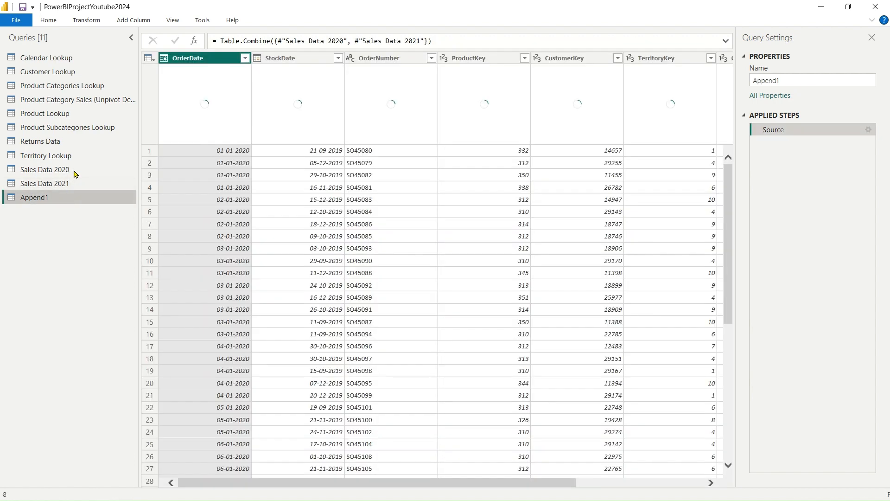
Try to delete the Sales Data 2020 query while the appended query still exists
click(76, 173)
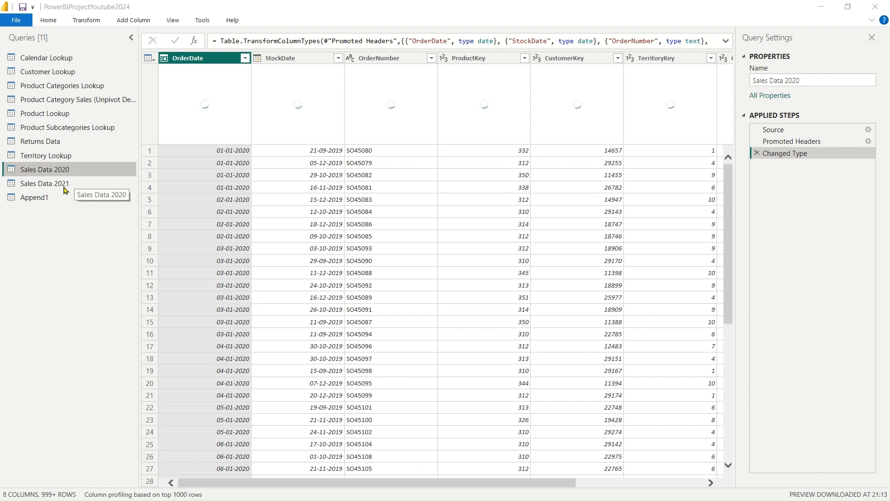
key(Delete)
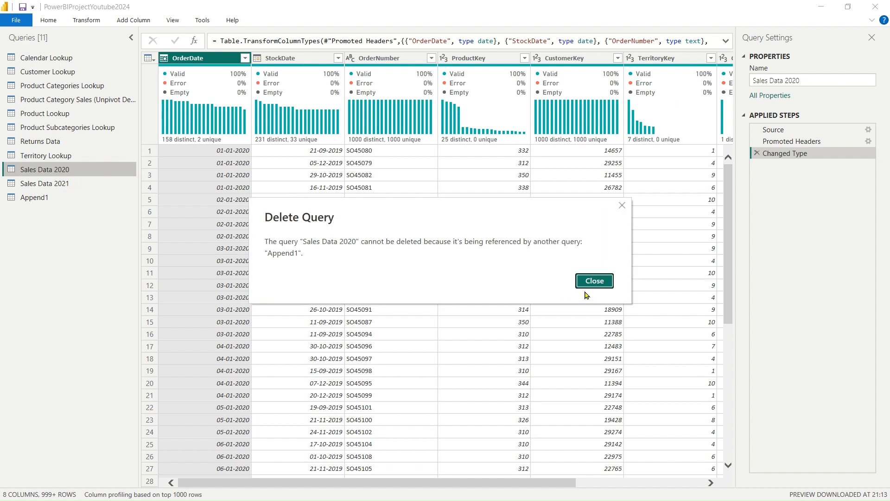
click(595, 282)
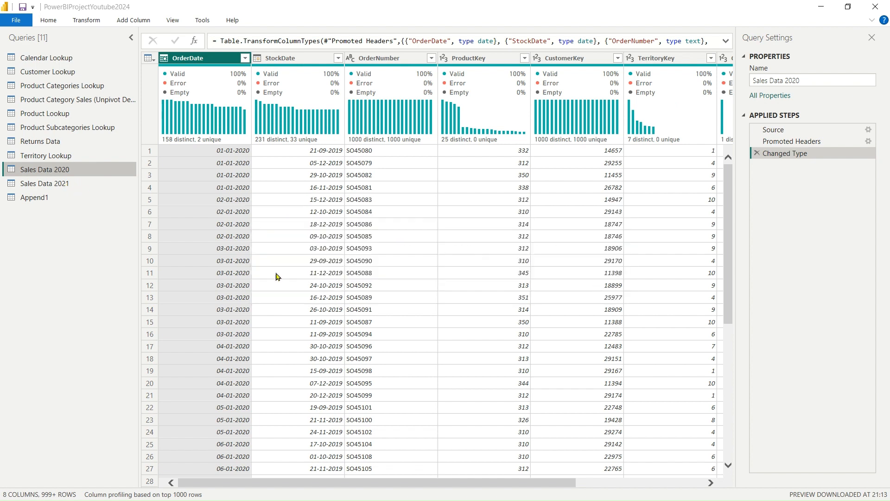
Delete the Append1 query
click(61, 199)
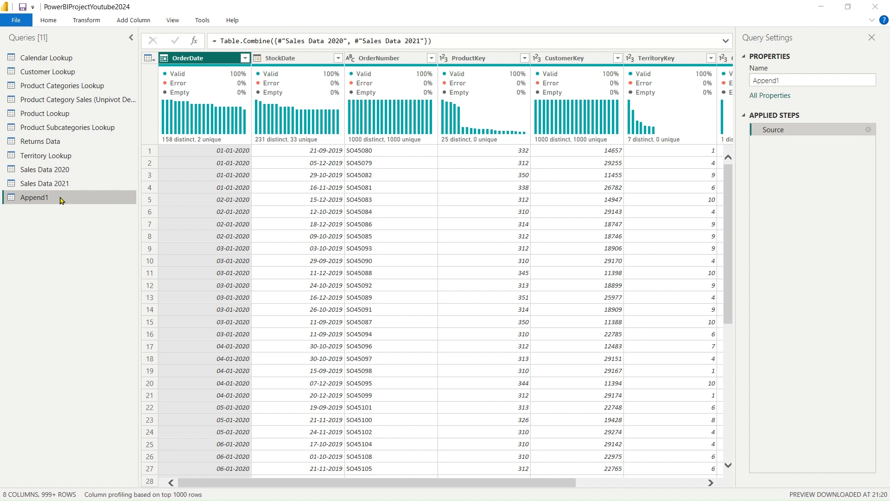
key(Delete)
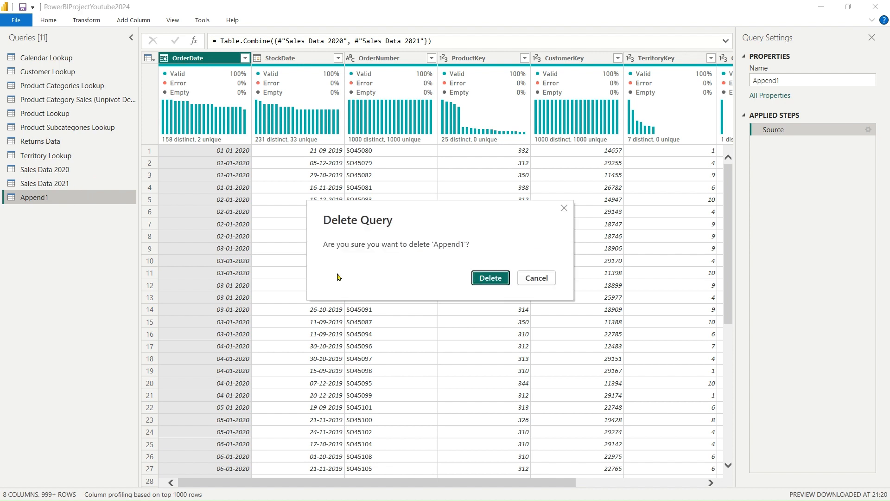
click(494, 283)
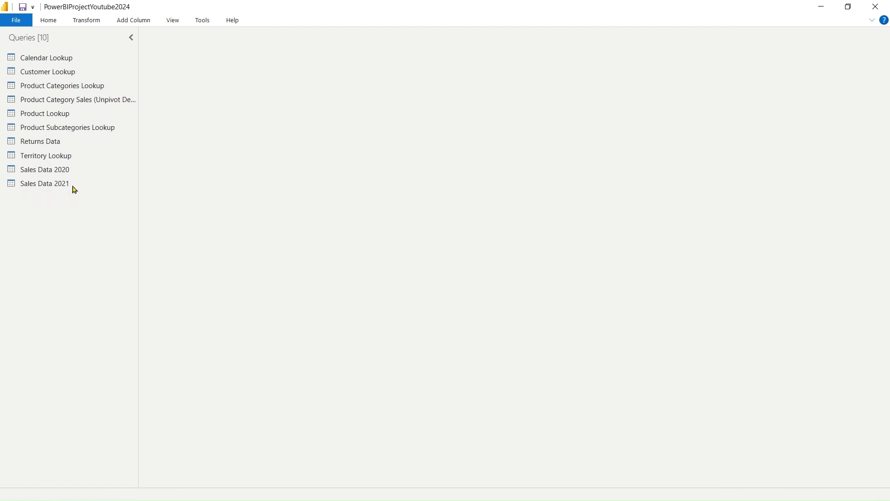
Delete the Sales Data 2021 query and the Sales Data 2020 query
click(75, 187)
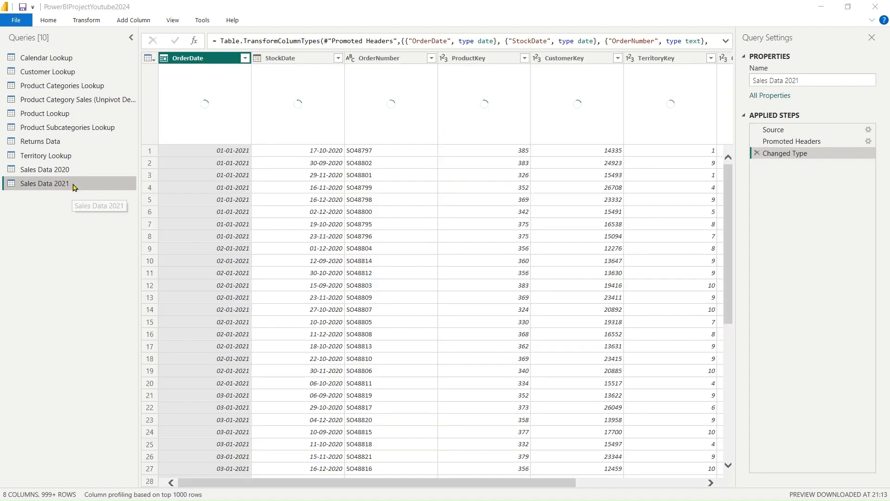
key(Delete)
click(484, 280)
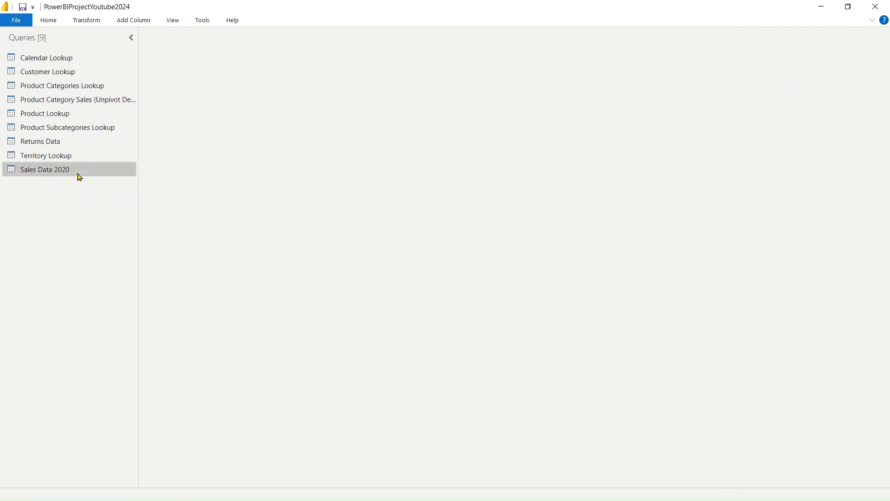
click(78, 170)
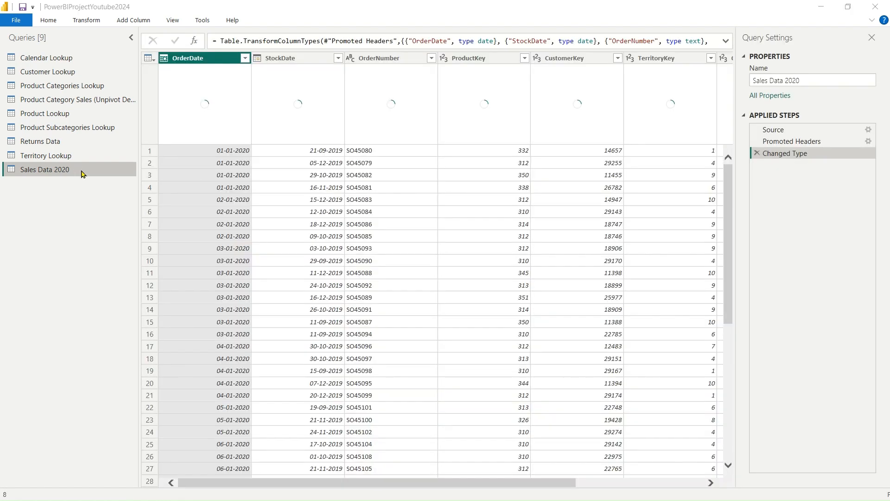
key(Delete)
click(491, 278)
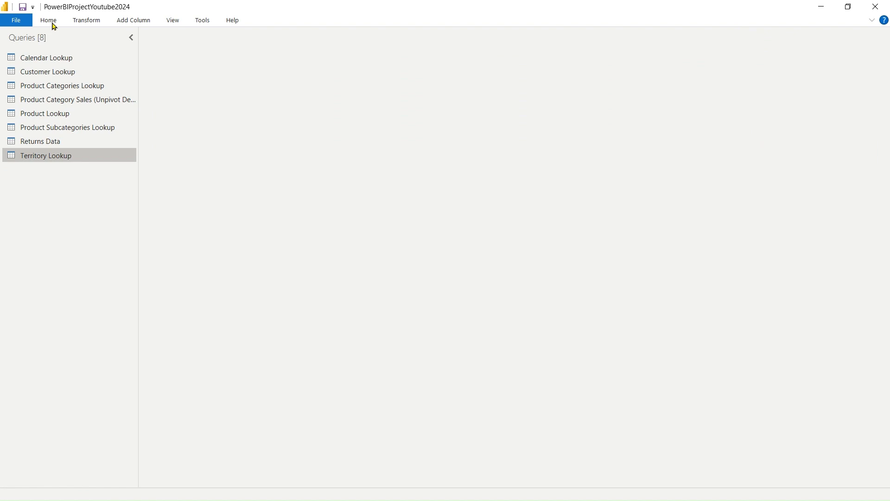
Import the Sales Data folder as a new Folder source, combining and transforming its CSV files with the first file as the sample
click(51, 23)
click(52, 63)
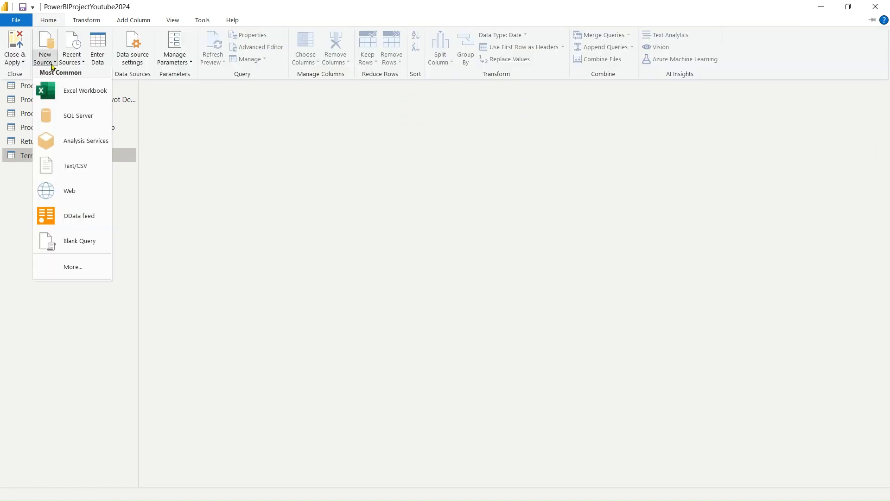
click(66, 269)
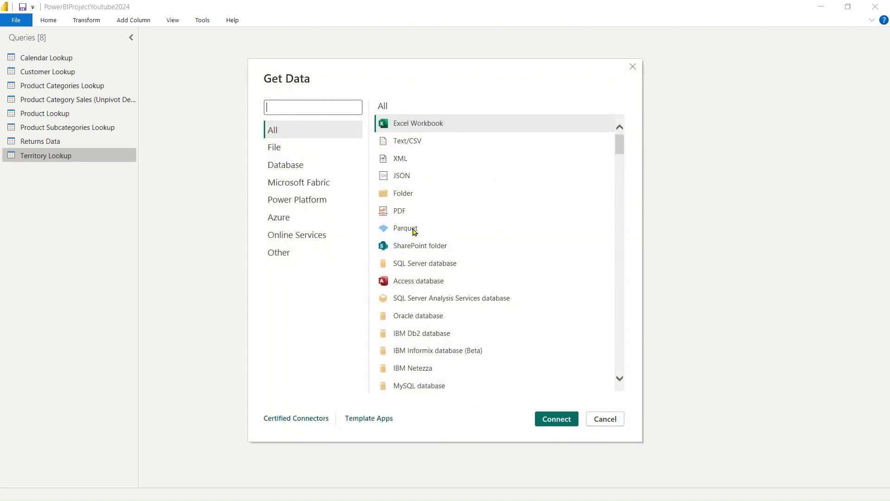
click(418, 193)
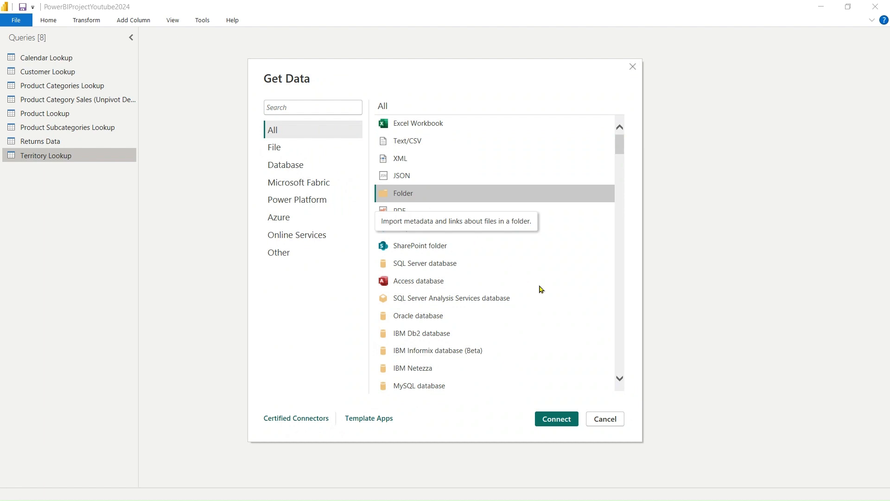
click(567, 423)
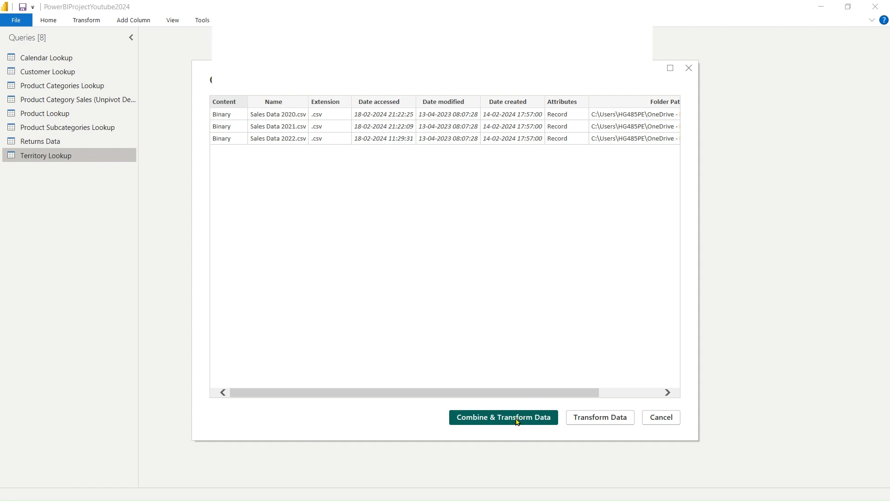
click(518, 418)
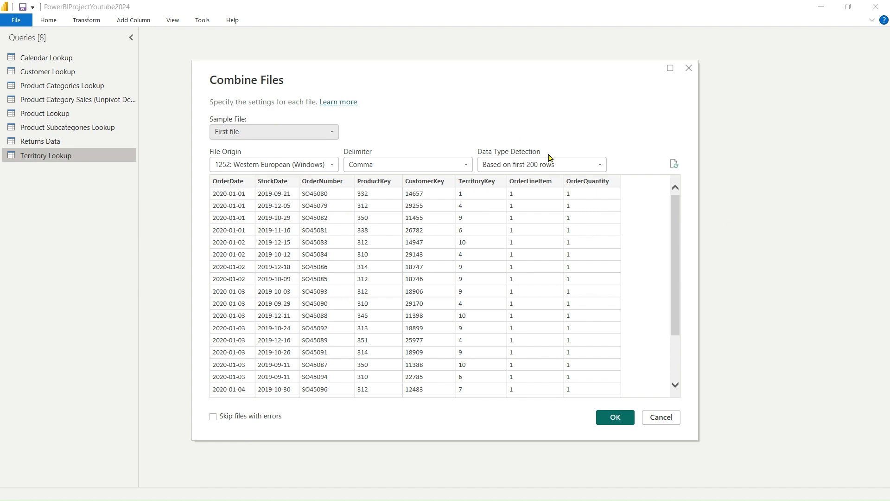
click(617, 417)
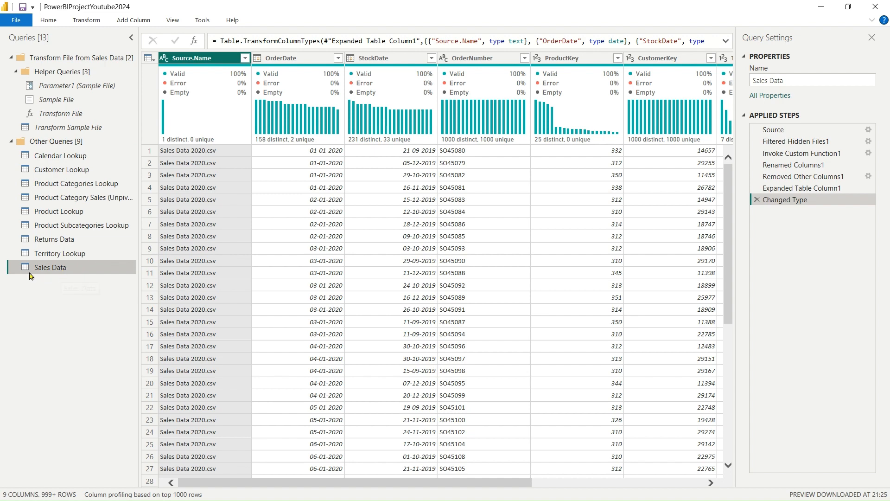
Base the Sales Data column profiling on the entire data set and remove the Source.Name column
scroll(234, 363, down, 20)
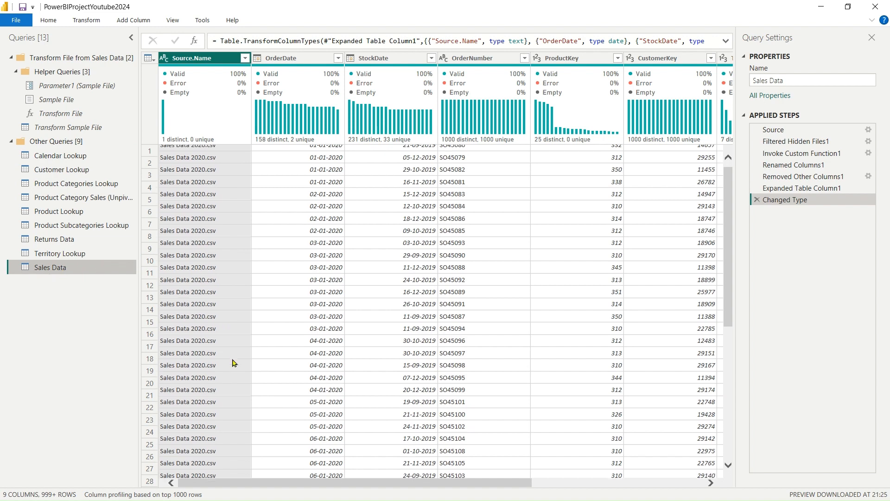
scroll(234, 363, down, 2)
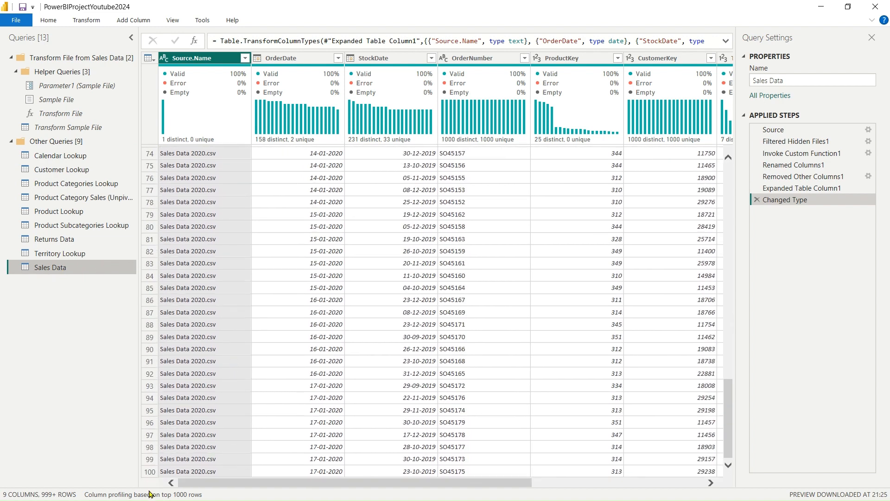
click(149, 495)
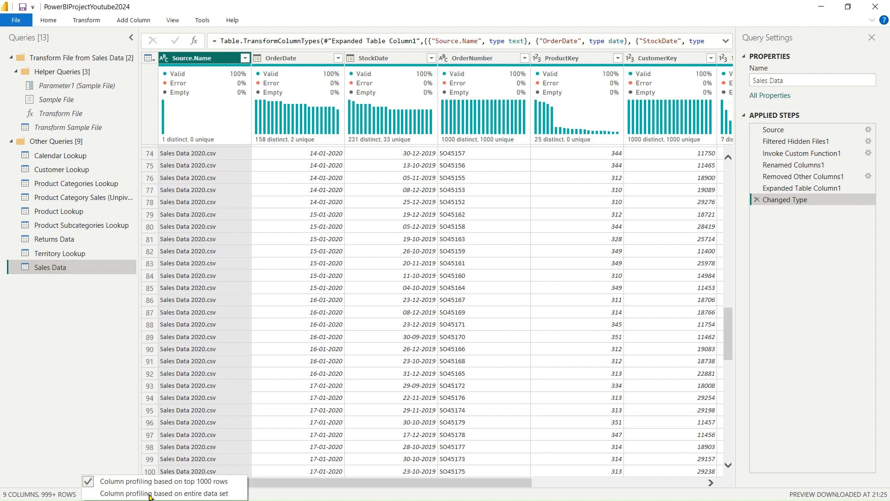
click(161, 494)
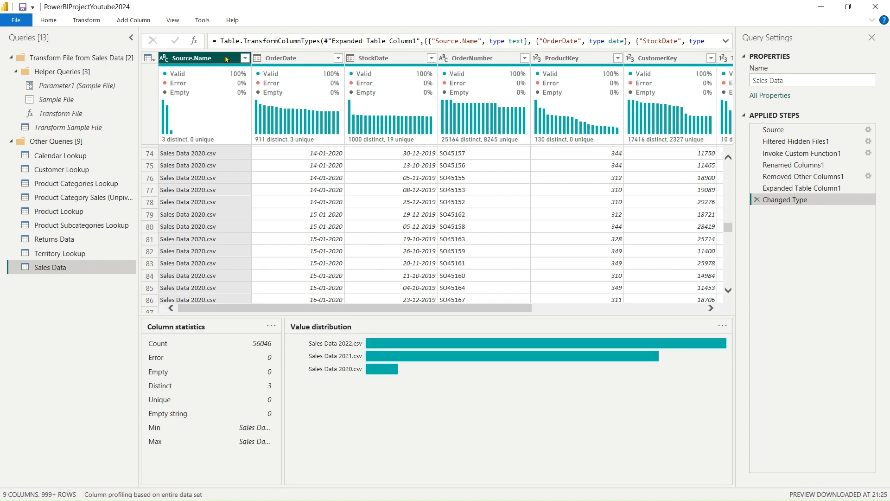
key(Delete)
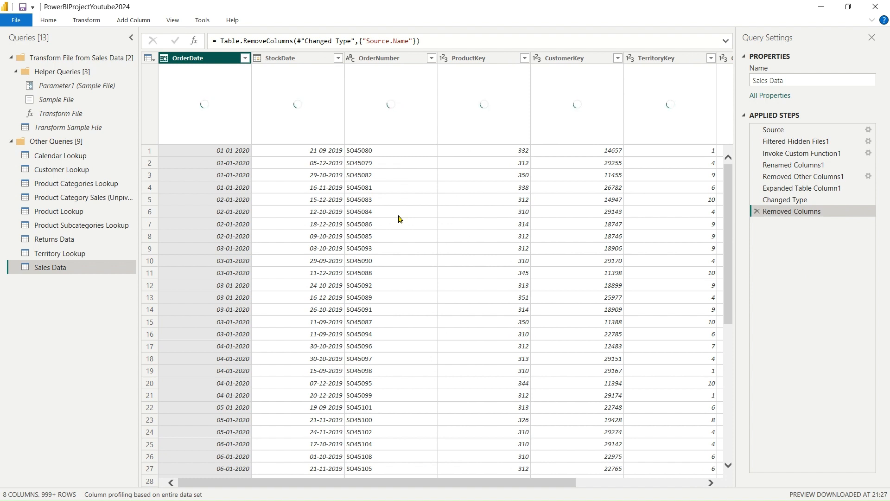
Profile the Customer Lookup query on the entire data set and remove the rows with errors in the CustomerKey column
click(88, 172)
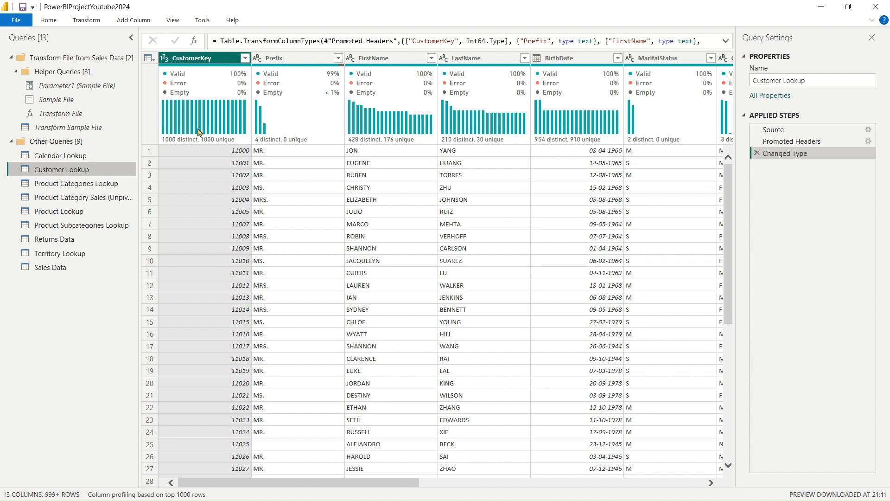
click(150, 496)
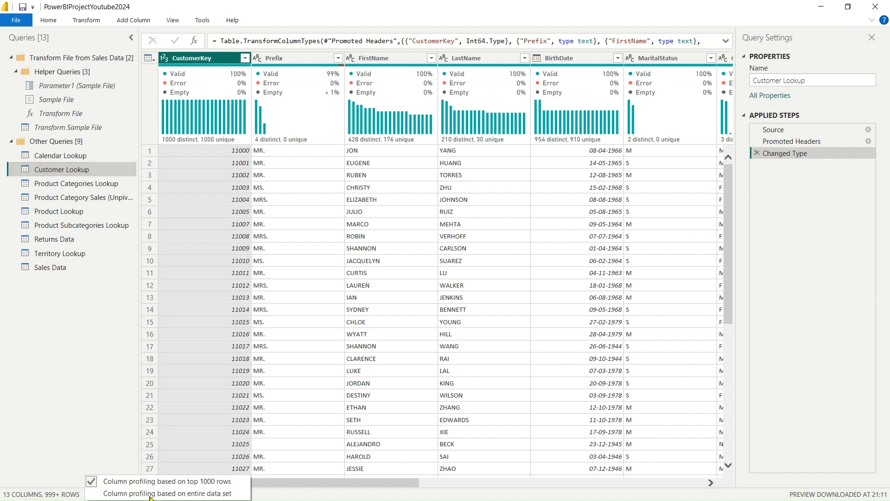
click(208, 494)
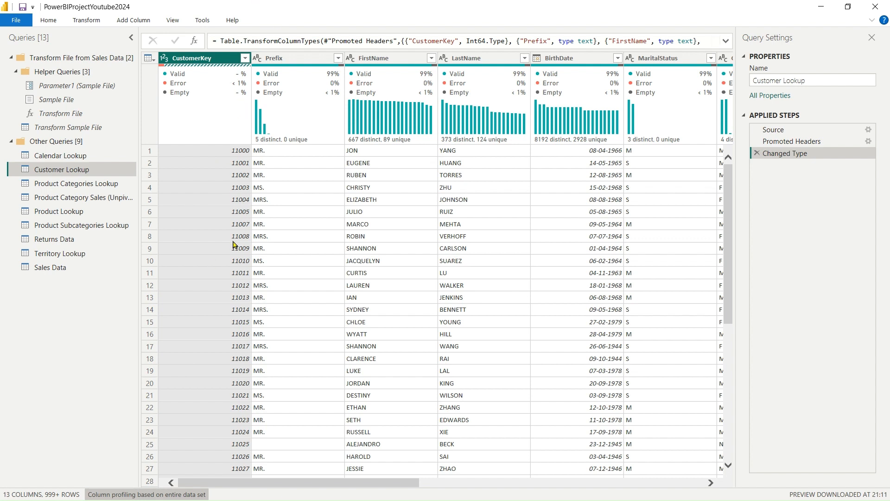
mouse_move(209, 83)
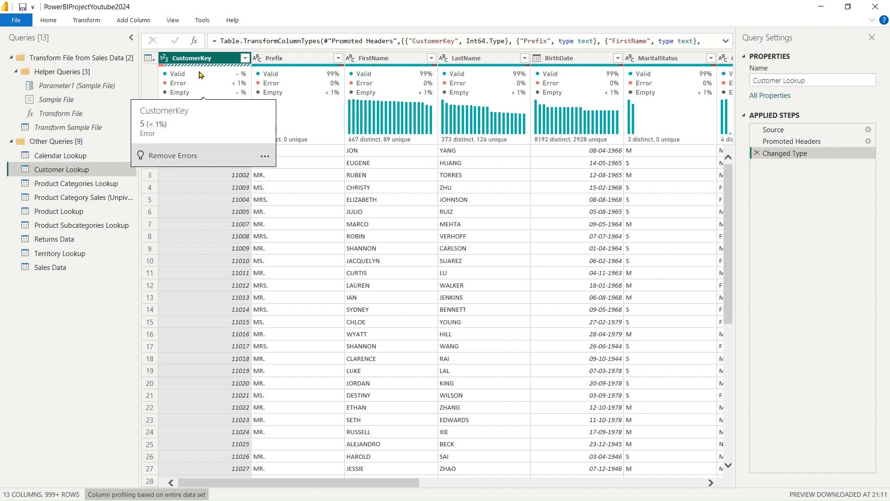
click(173, 157)
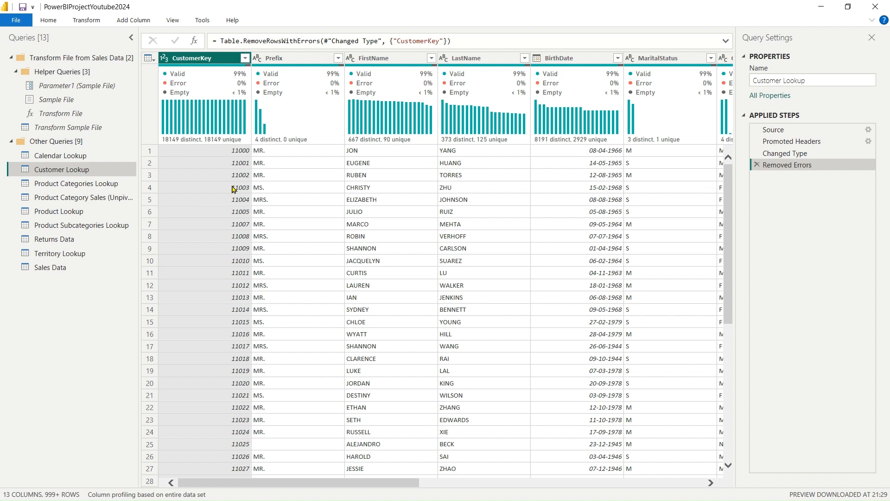
Remove the empty values from the CustomerKey column of Customer Lookup and review the Changed Type and Filtered Rows applied steps
click(244, 58)
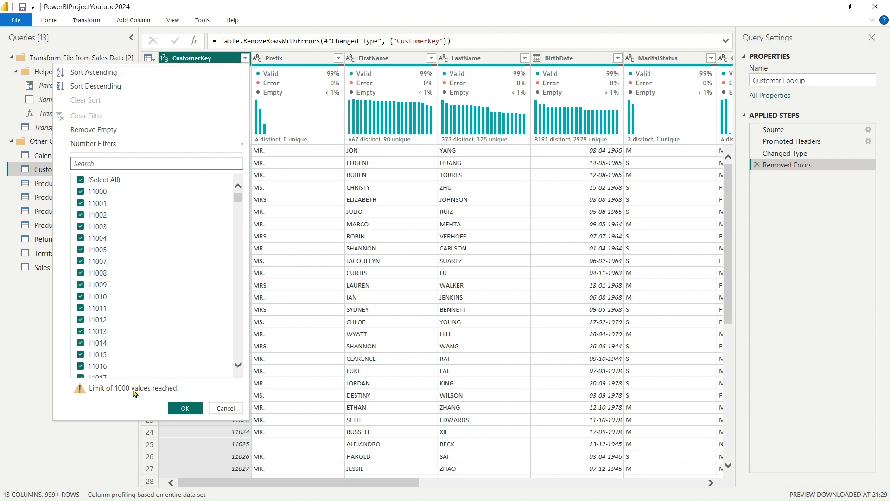
scroll(152, 351, down, 3)
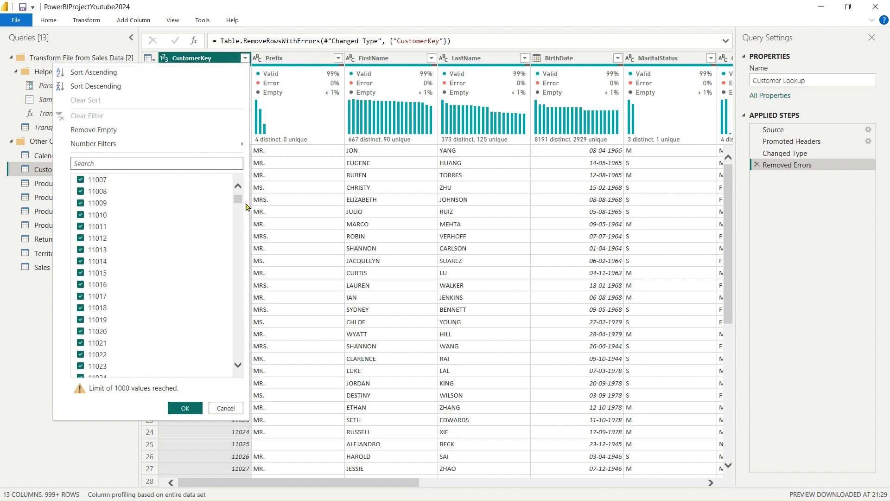
drag(241, 201, 236, 354)
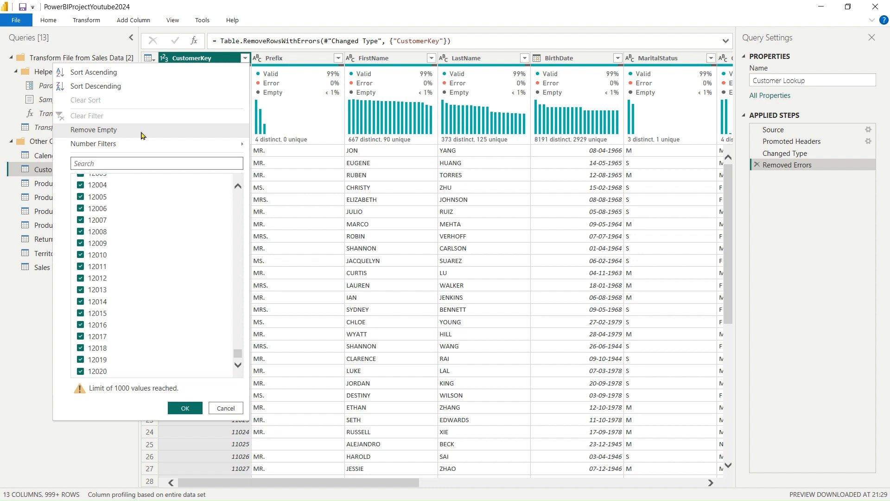
click(142, 132)
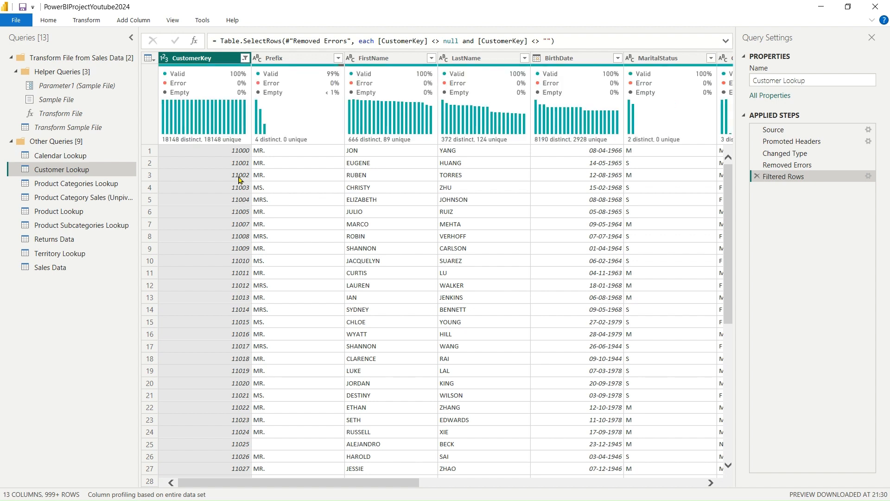
click(774, 159)
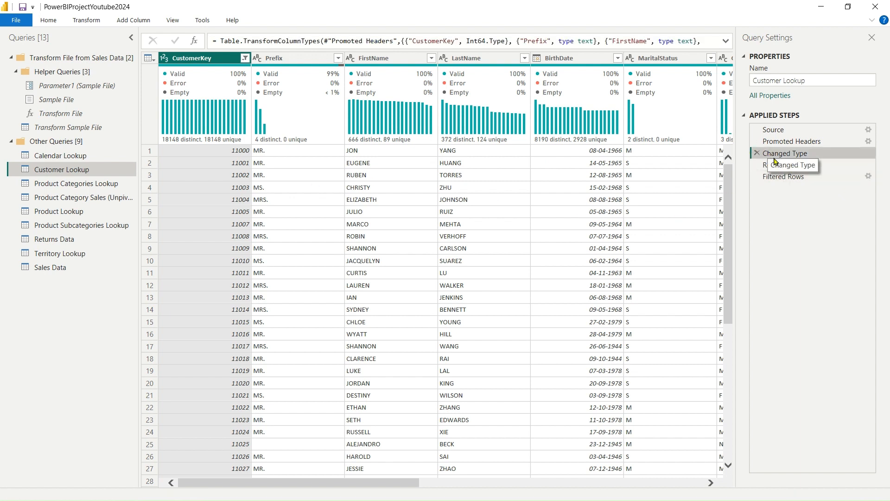
click(784, 176)
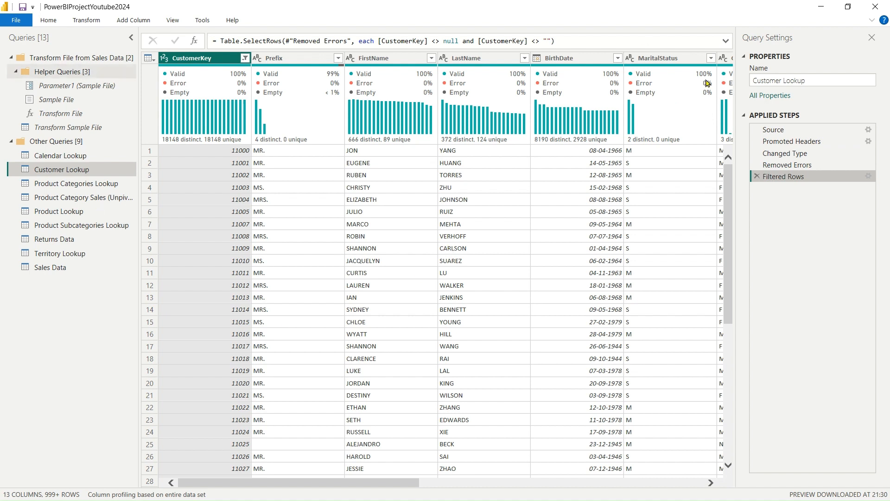
View the date transformations available for the Date column of the Calendar Lookup query
click(91, 154)
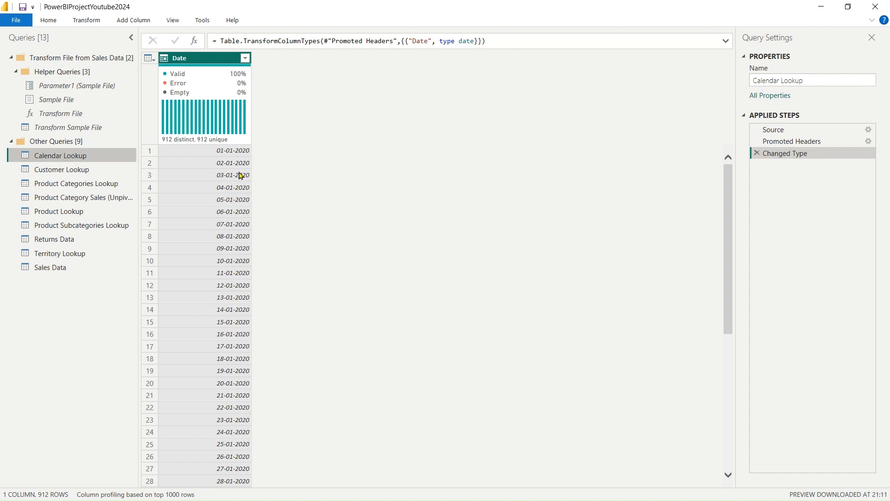
click(91, 21)
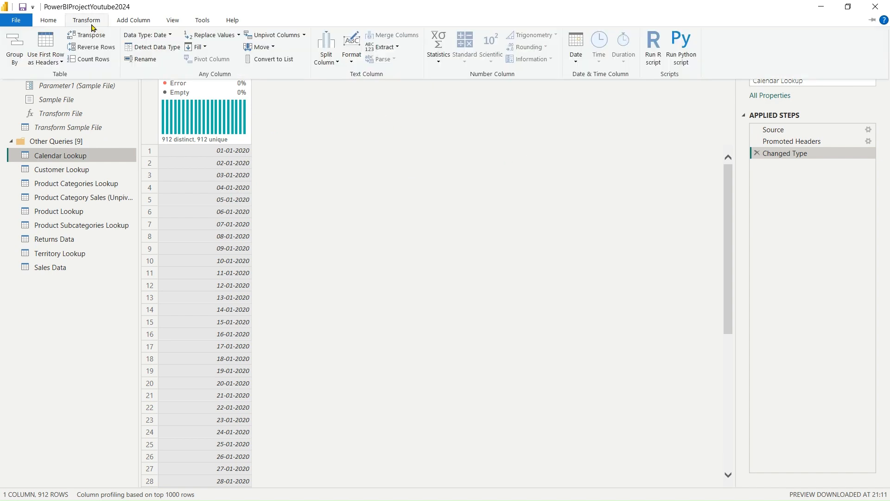
click(577, 60)
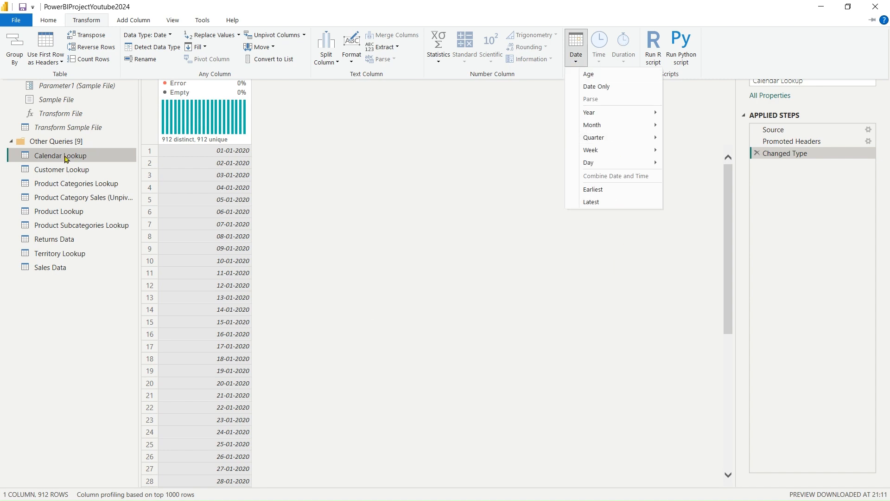
click(385, 252)
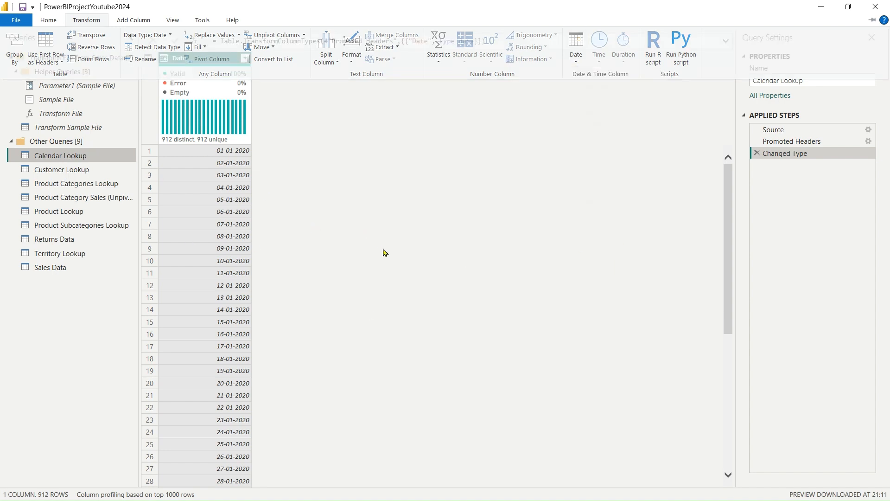
Apply all query changes to the report and close the query editor
click(49, 21)
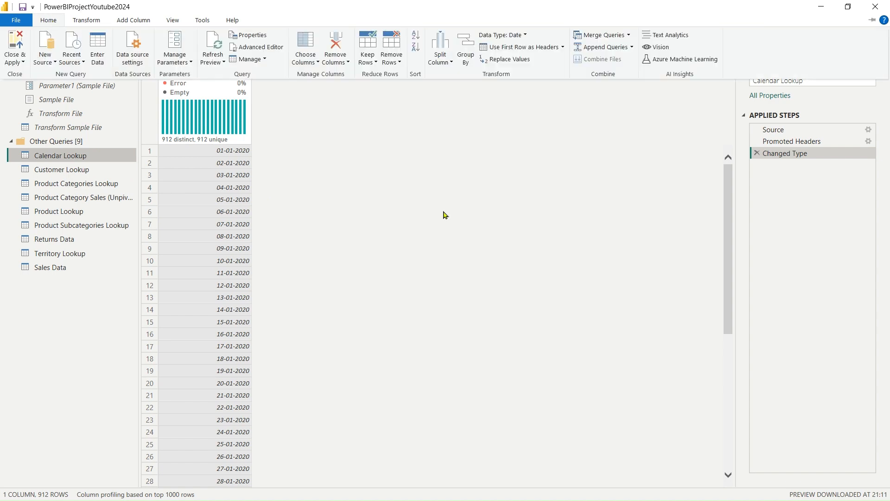
click(18, 54)
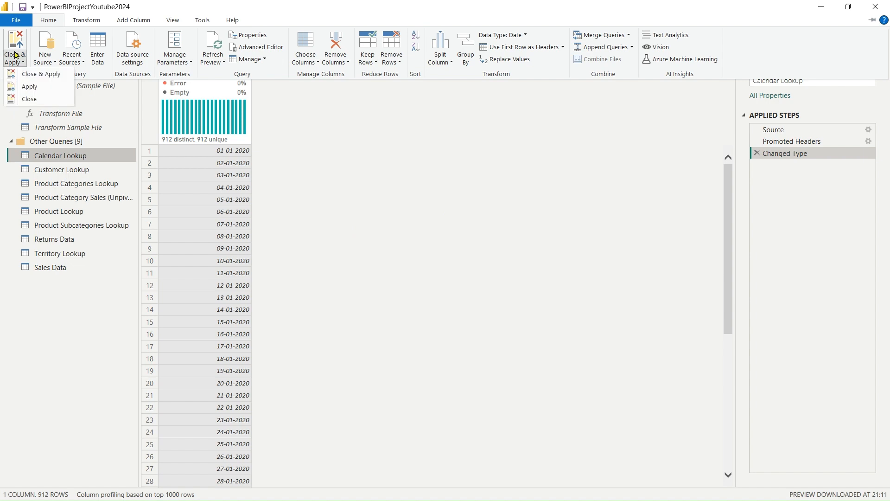
click(31, 75)
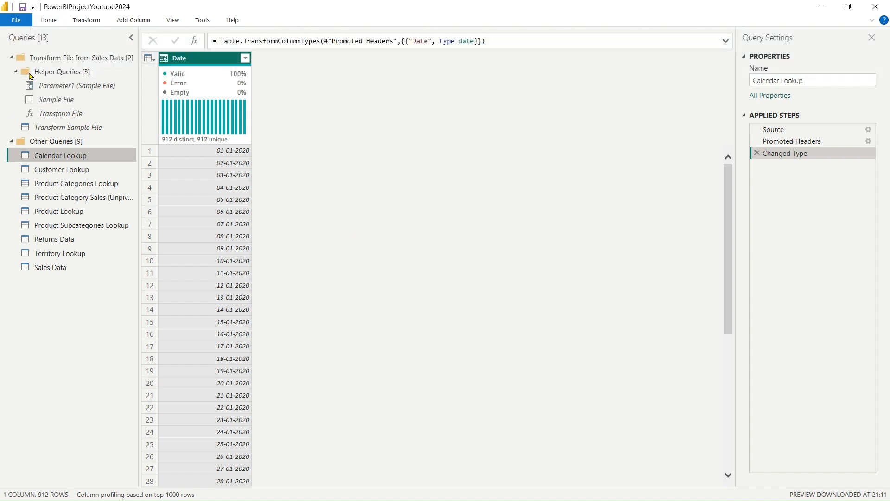